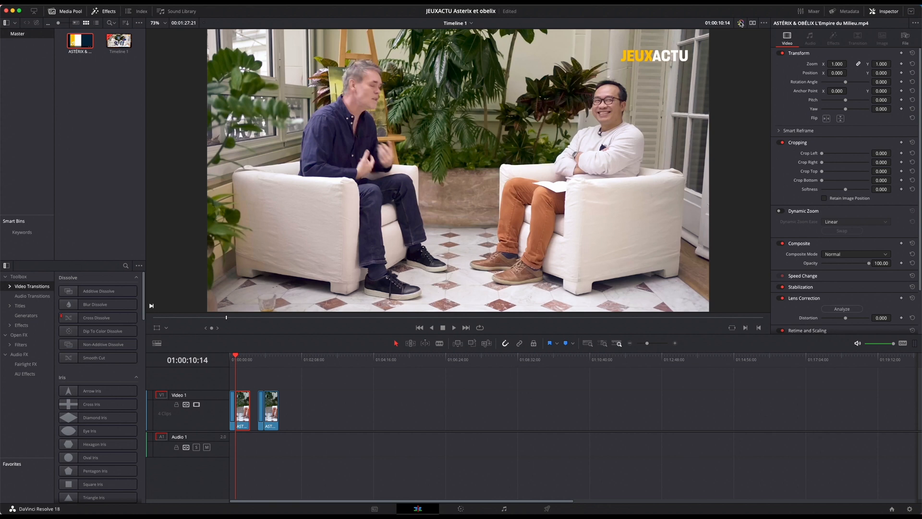
# Compare the interview shots with and without their color grades by bypassing all grades and viewing the first and second clips.
pyautogui.click(741, 23)
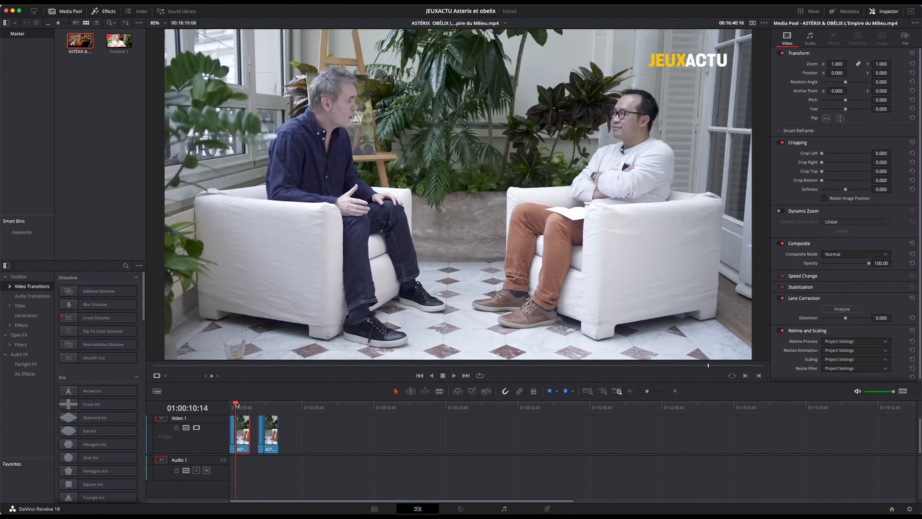
pyautogui.moveTo(235, 403); pyautogui.dragTo(230, 403)
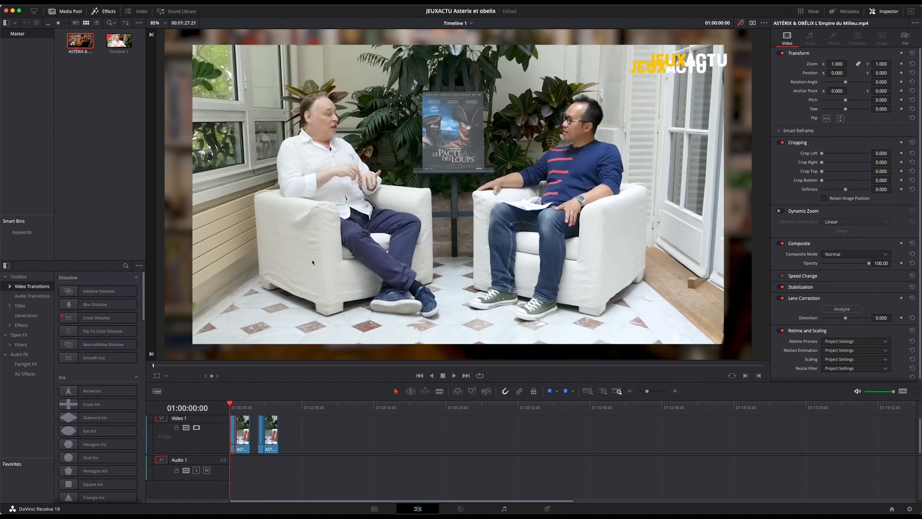
pyautogui.click(235, 407)
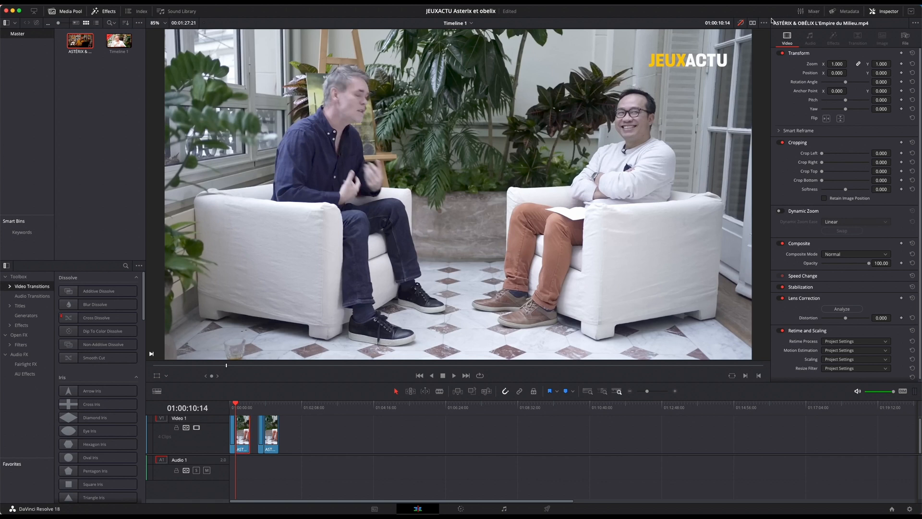
pyautogui.click(741, 24)
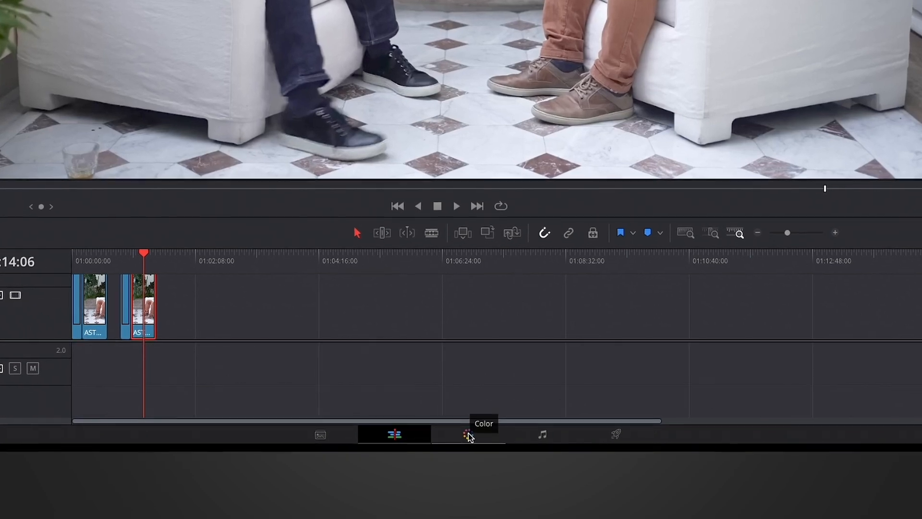
# Open the Color page and white-balance the interview shot by sampling neutral areas, ending on the seated interviewer's white shirt.
pyautogui.click(468, 433)
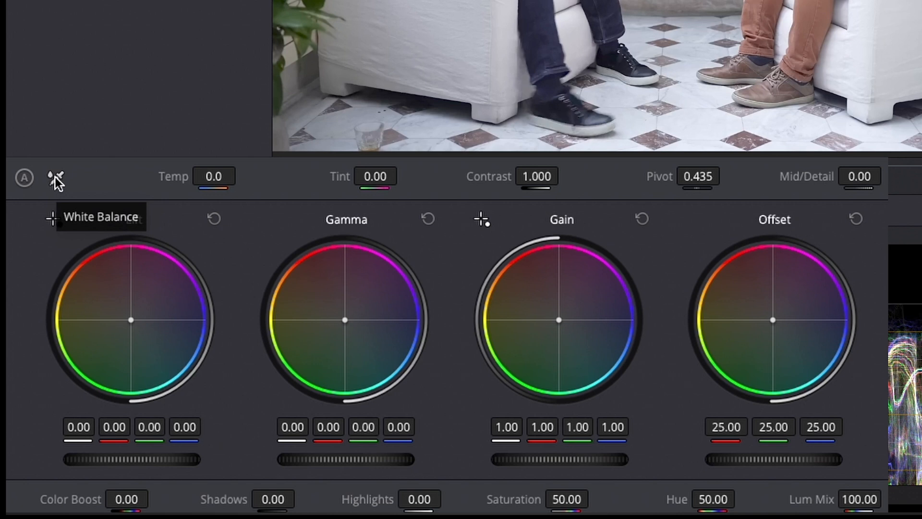
pyautogui.click(54, 177)
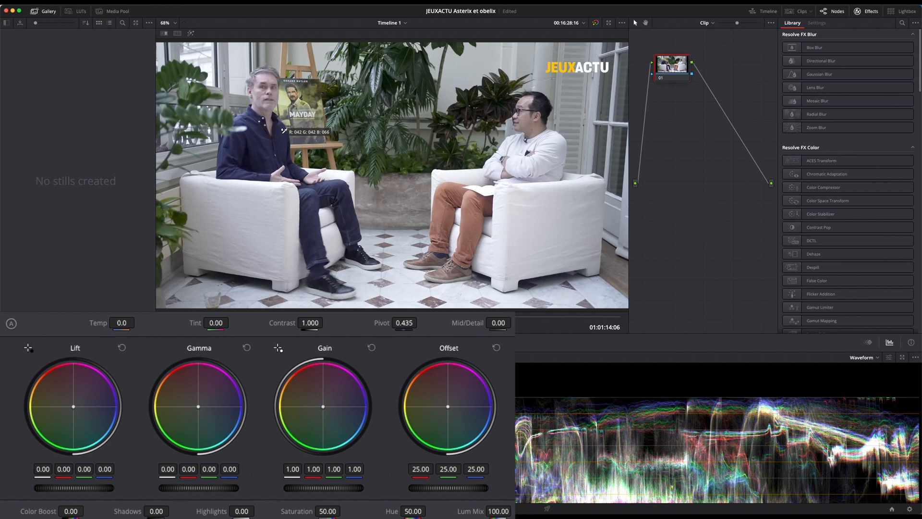
pyautogui.click(480, 82)
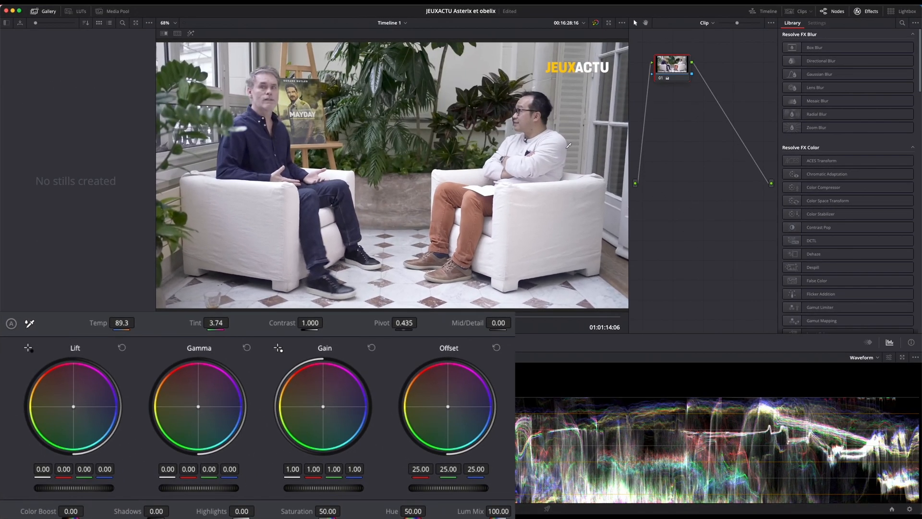
pyautogui.click(566, 148)
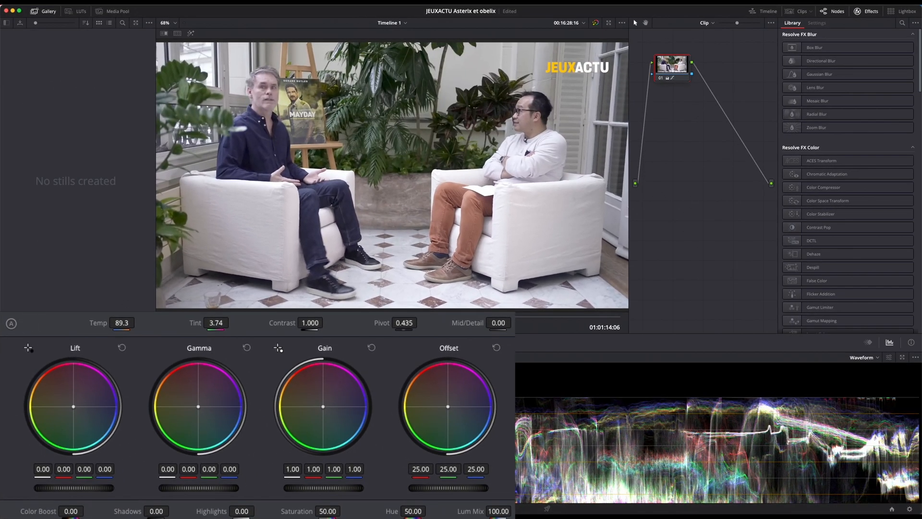
pyautogui.click(553, 215)
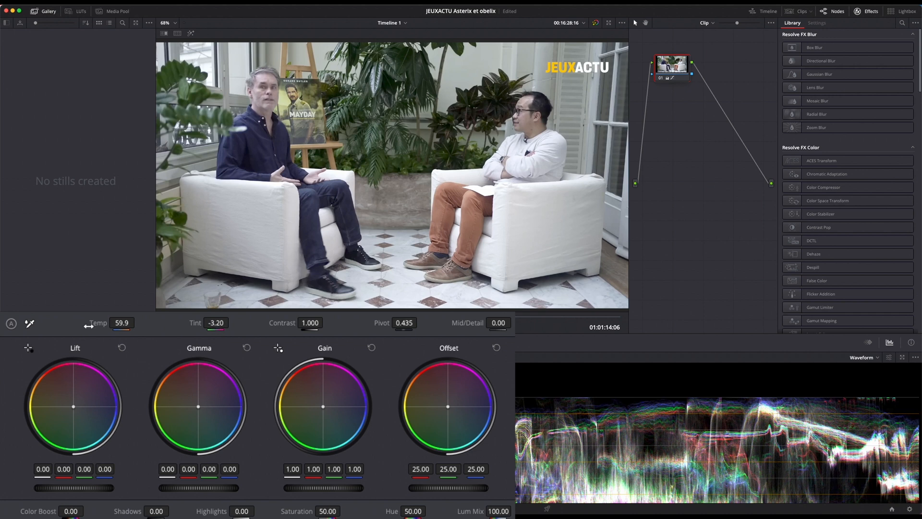
pyautogui.click(29, 324)
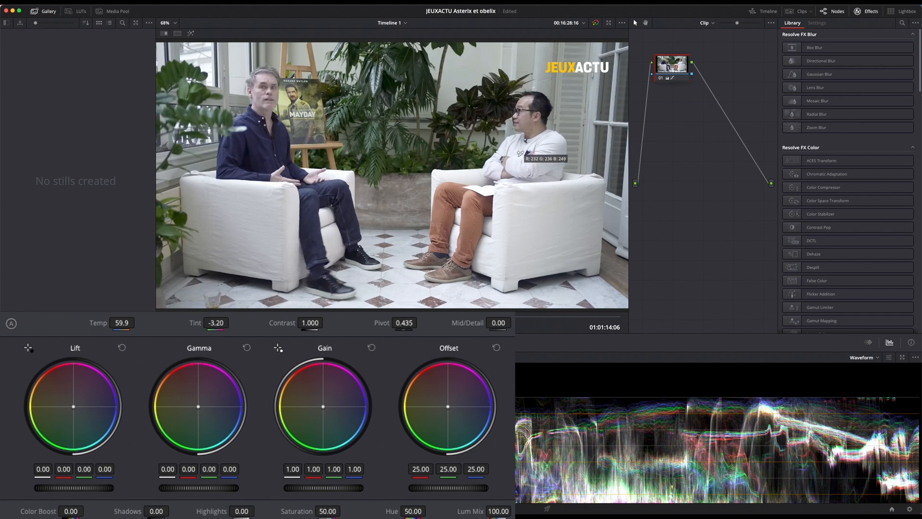
pyautogui.click(560, 146)
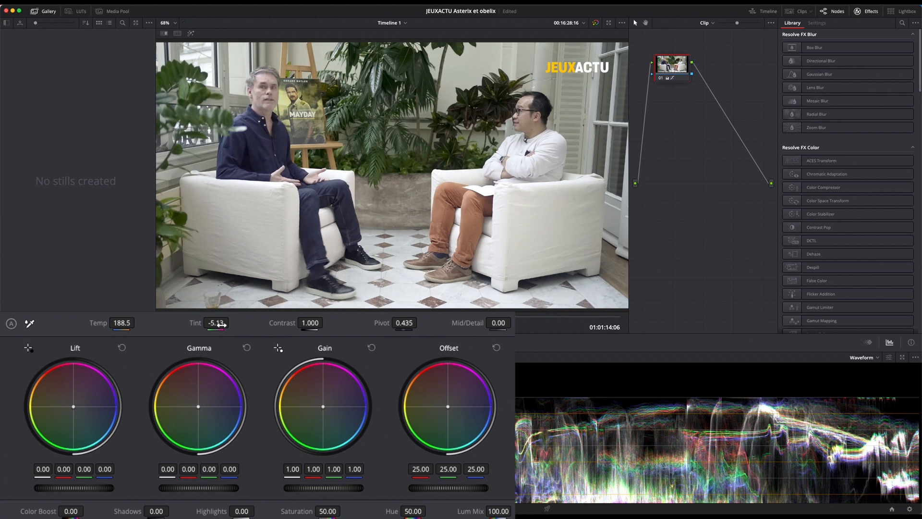
# Fine-tune the white balance on node 01 by setting Tint to 2.37 and Temp to 258.5.
pyautogui.moveTo(224, 331); pyautogui.dragTo(221, 326)
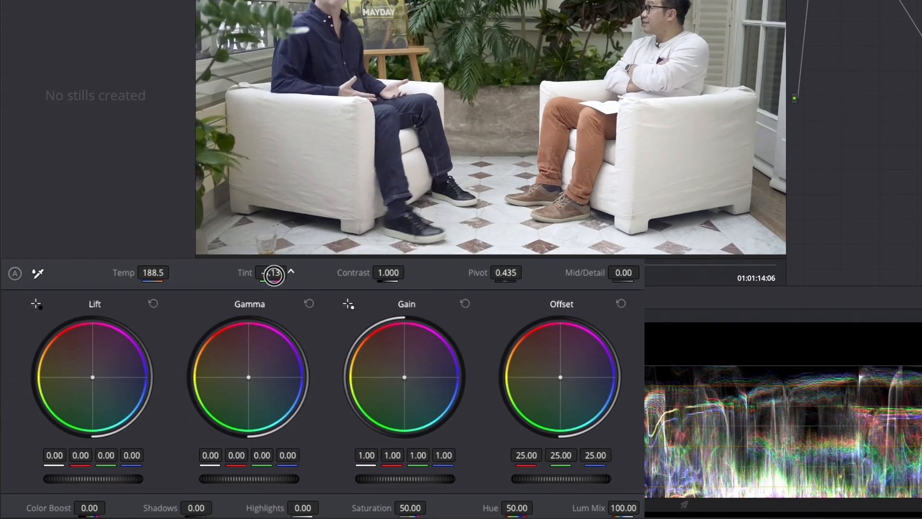
pyautogui.moveTo(364, 200); pyautogui.dragTo(388, 184)
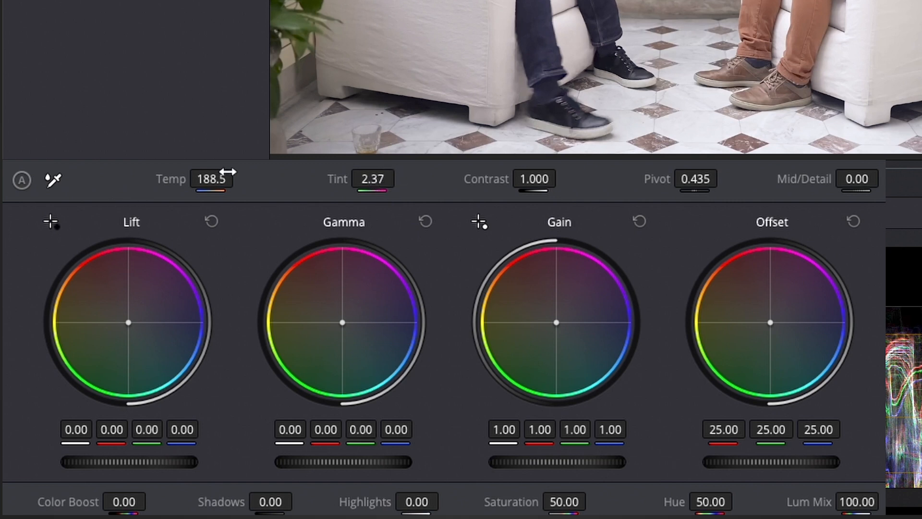
pyautogui.moveTo(207, 178); pyautogui.dragTo(215, 181)
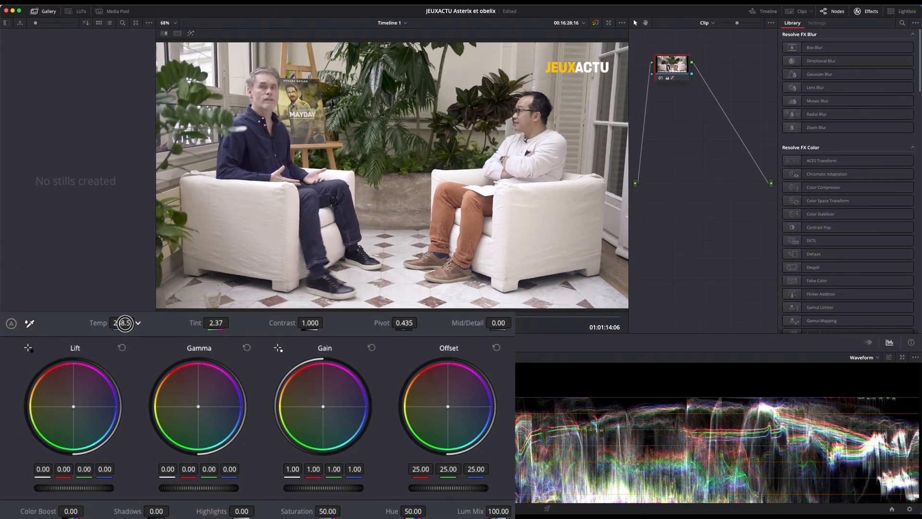
pyautogui.moveTo(125, 323); pyautogui.dragTo(138, 321)
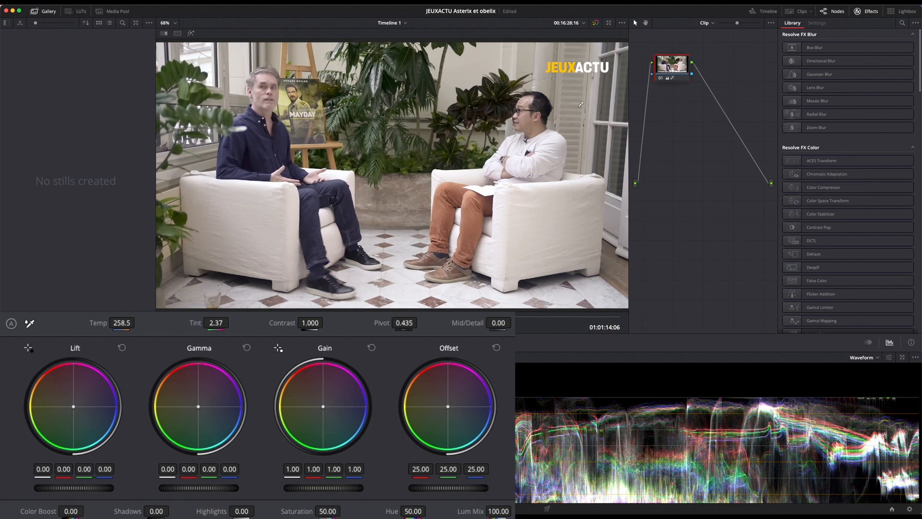
# Add a serial node after node 01.
pyautogui.rightClick(686, 65)
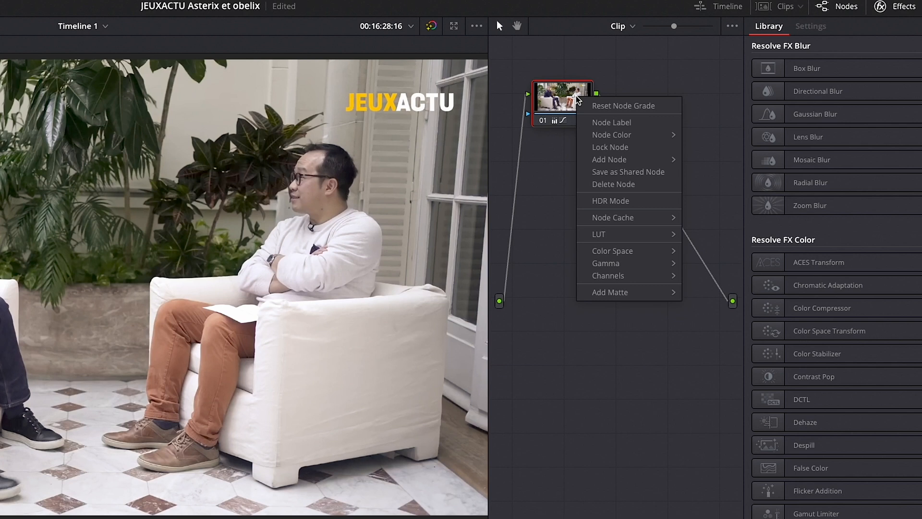
pyautogui.moveTo(636, 159)
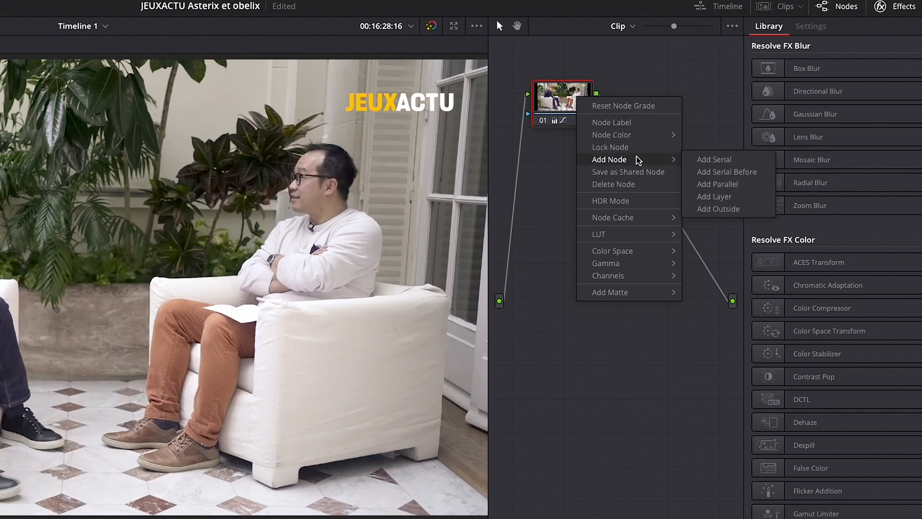
pyautogui.click(712, 160)
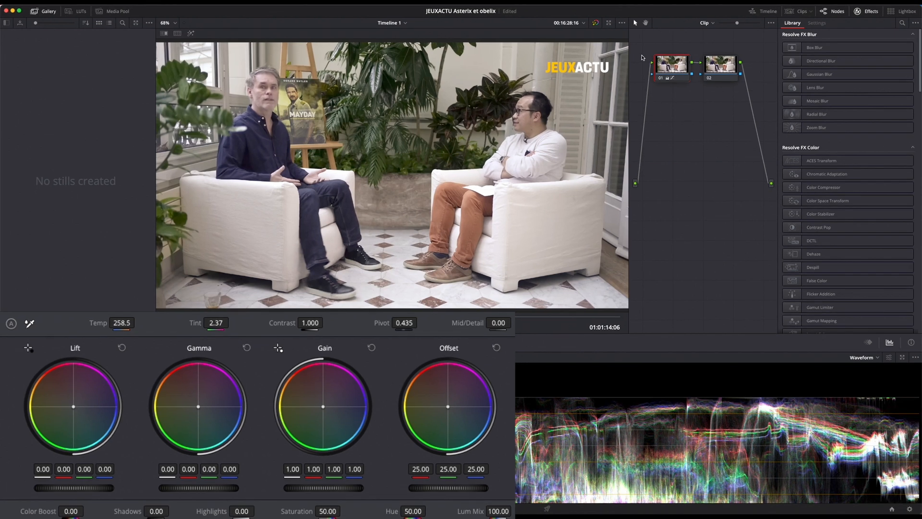
# On node 02, raise the master Gamma to 0.02 and slightly lower the Lift to deepen the blacks.
pyautogui.click(722, 66)
pyautogui.moveTo(192, 491); pyautogui.dragTo(226, 488)
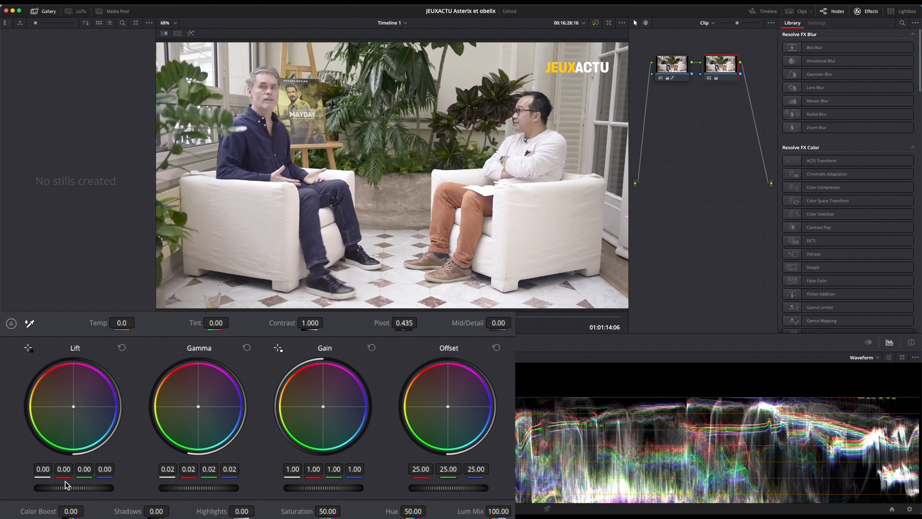
pyautogui.moveTo(77, 490); pyautogui.dragTo(38, 488)
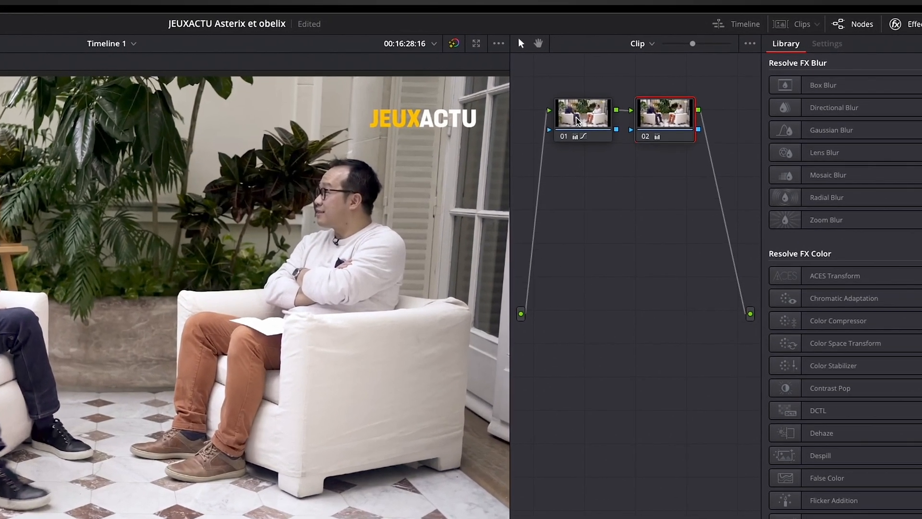
# On node 01, set Temp to 268.5 and Color Boost to 11.50.
pyautogui.click(669, 68)
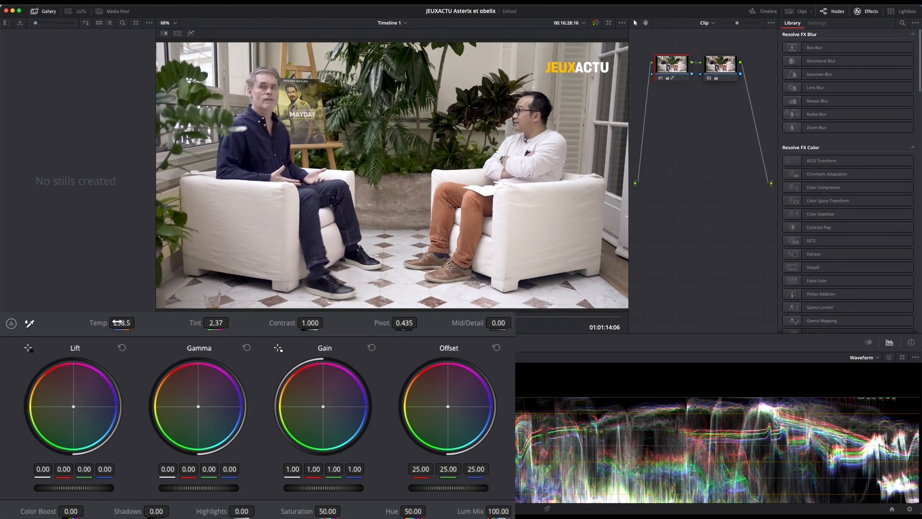
pyautogui.moveTo(119, 322); pyautogui.dragTo(119, 322)
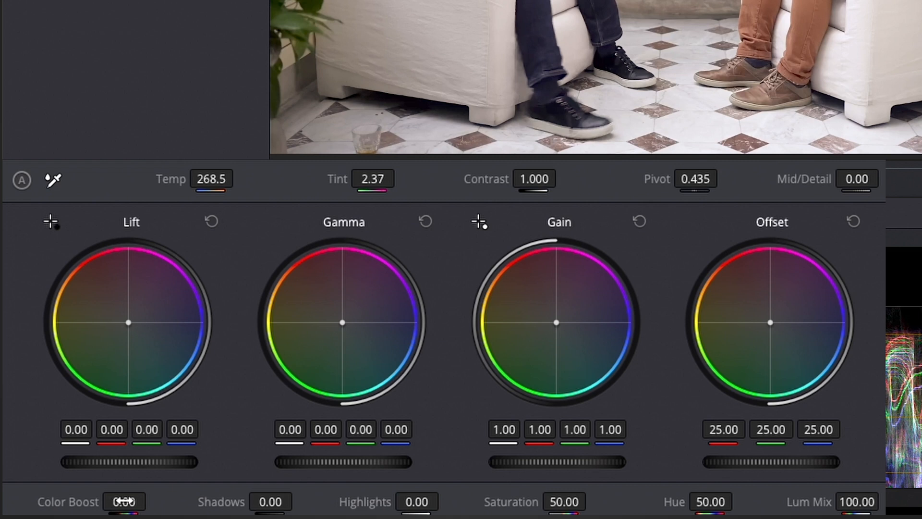
pyautogui.moveTo(124, 501); pyautogui.dragTo(143, 502)
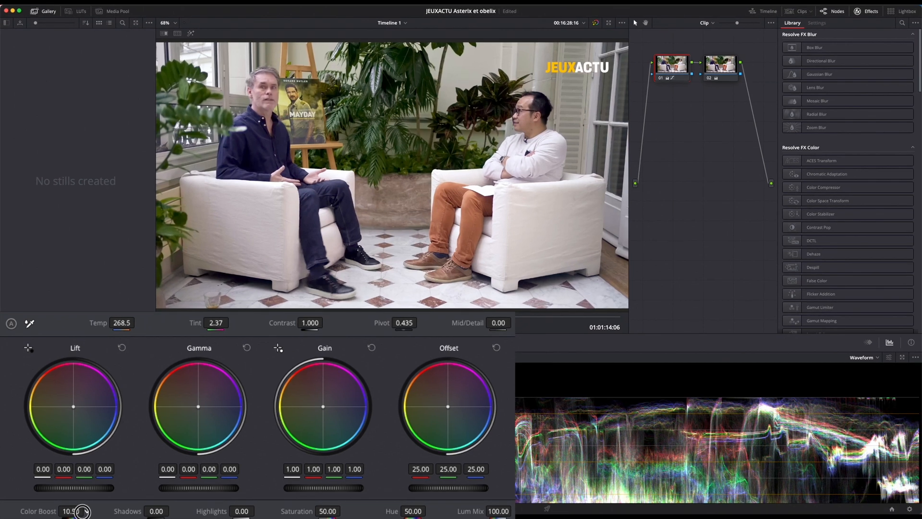
pyautogui.moveTo(82, 511); pyautogui.dragTo(83, 511)
# Try a Saturation of 62.40 on node 01 and undo it.
pyautogui.moveTo(326, 512); pyautogui.dragTo(359, 512)
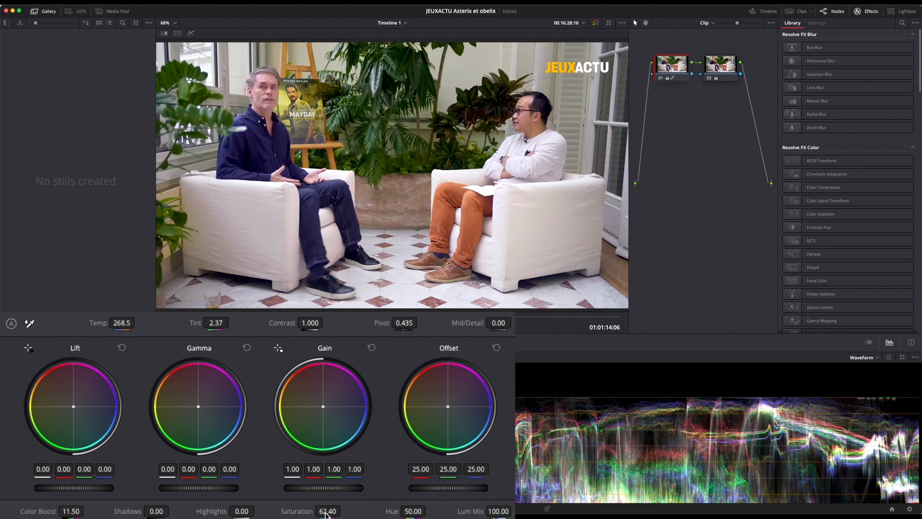
pyautogui.press('super+z')
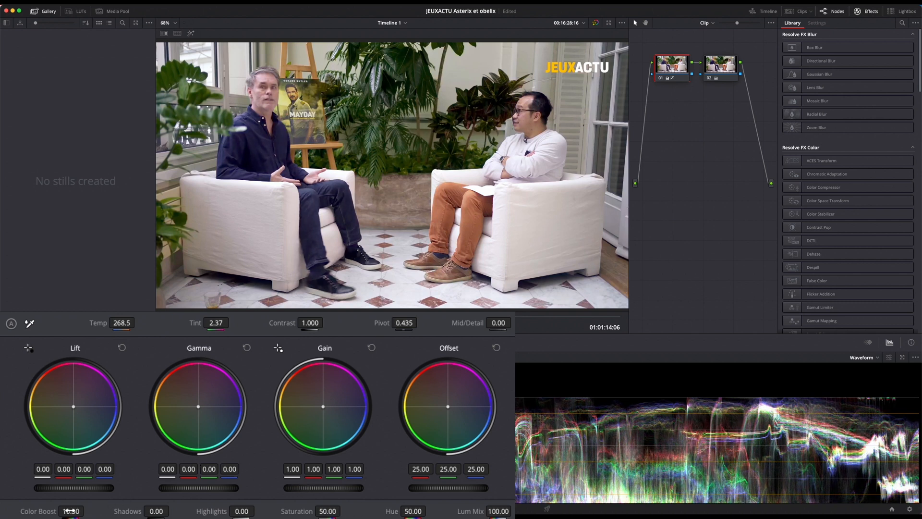
# Raise node 01's Color Boost to 14.50 and warm the image with a Temp of 428.5.
pyautogui.moveTo(71, 510); pyautogui.dragTo(73, 510)
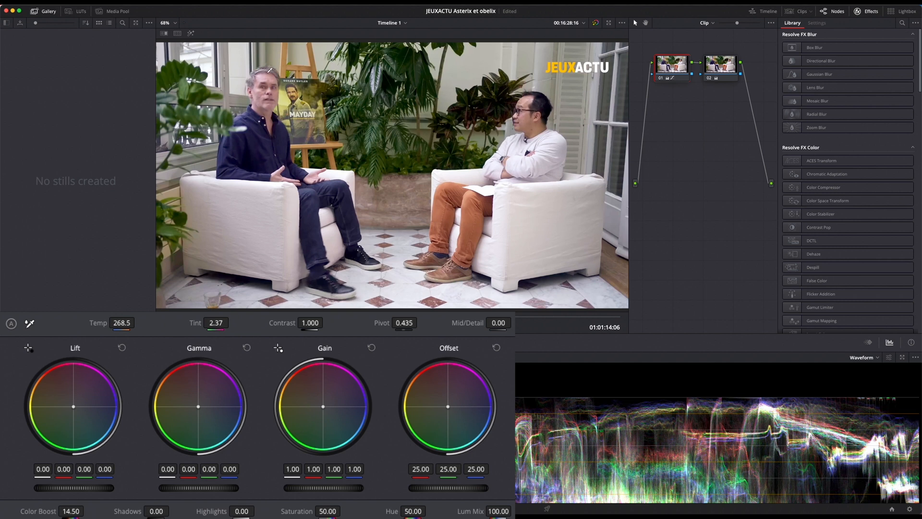
pyautogui.click(71, 510)
pyautogui.moveTo(134, 323); pyautogui.dragTo(133, 323)
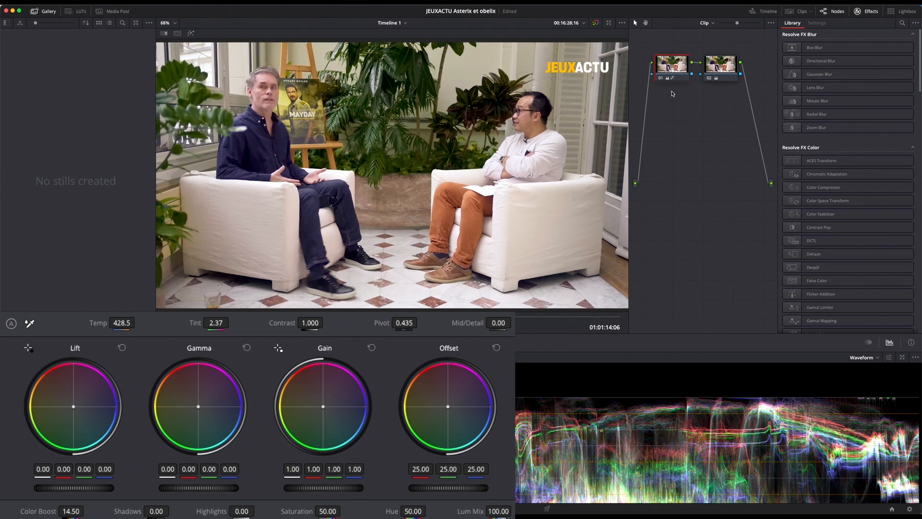
# Toggle the entire grade off and on repeatedly to compare the interview shot before and after color correction.
pyautogui.click(596, 23)
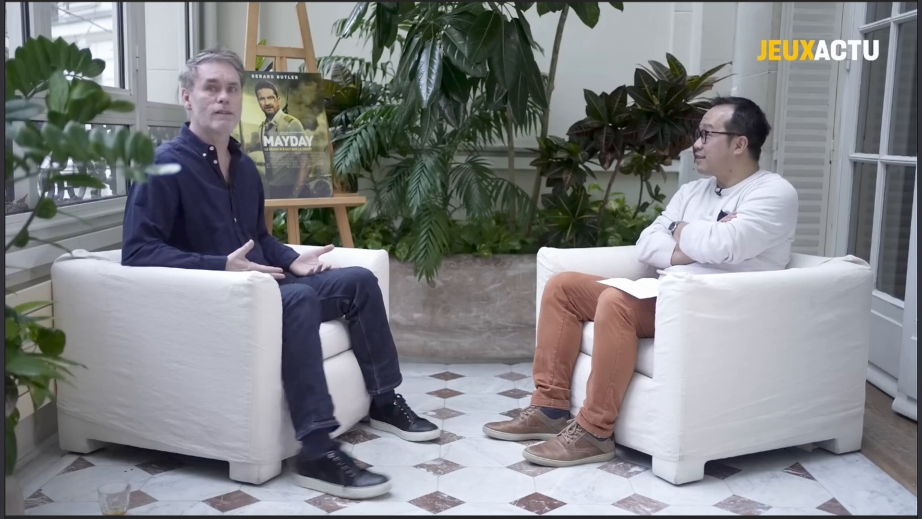
pyautogui.hotkey('shift', 'd')
pyautogui.hotkey('shift', 'd')
pyautogui.hotkey('shift', 'd')
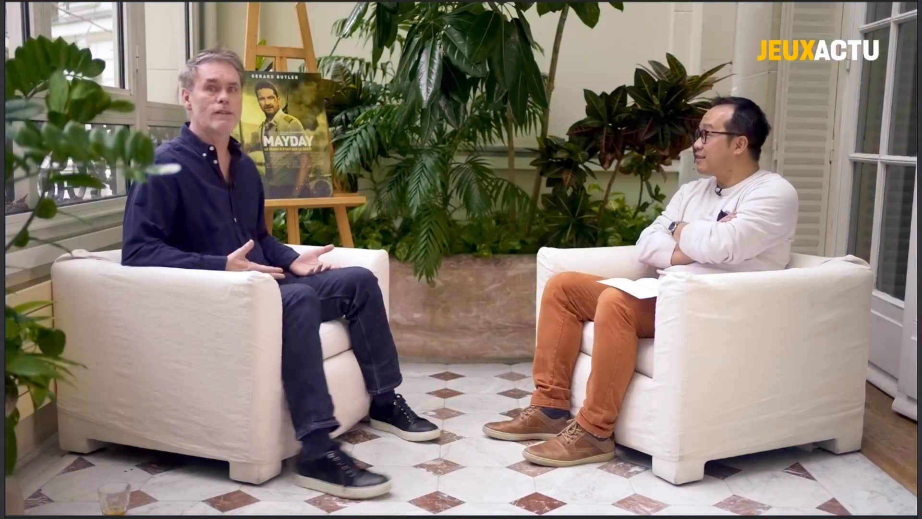
pyautogui.hotkey('shift', 'd')
pyautogui.hotkey('shift', 'd')
pyautogui.hotkey('shift', 'd')
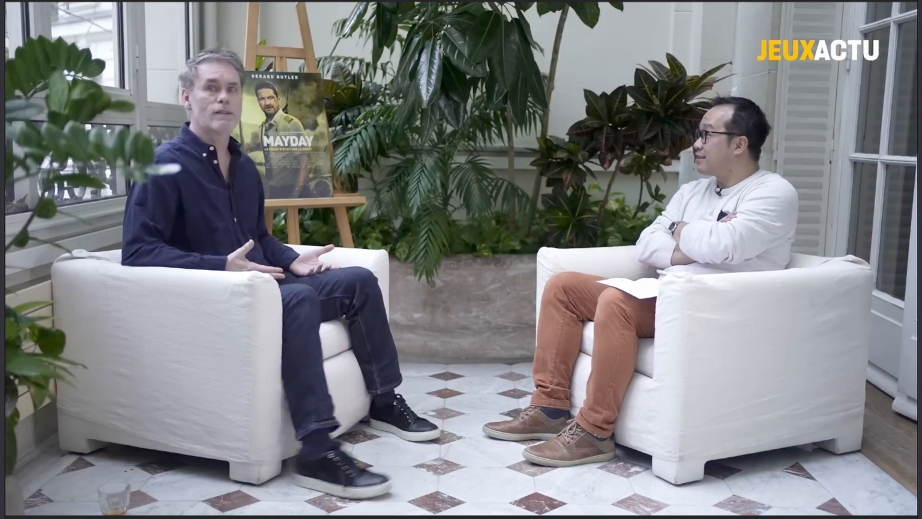
pyautogui.hotkey('shift', 'd')
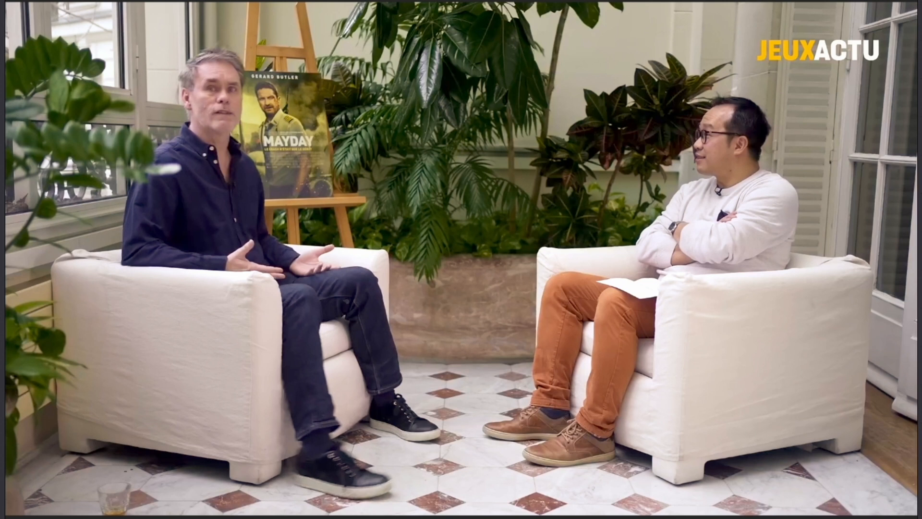